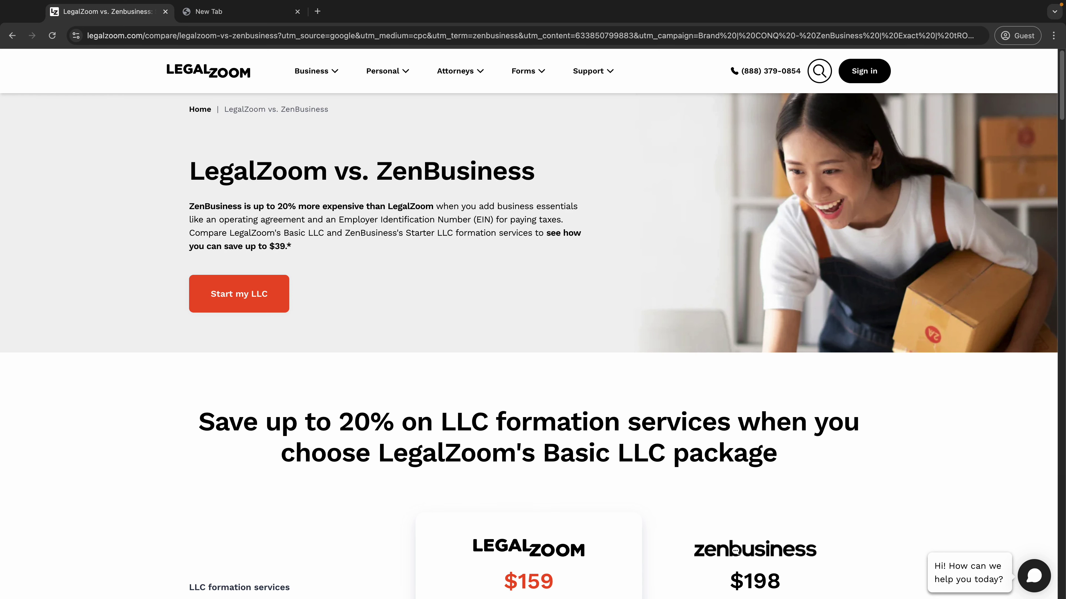
Step: Bring the seven-step 'How to Start an LLC in Wisconsin' infographic window to the front
key(super+Tab)
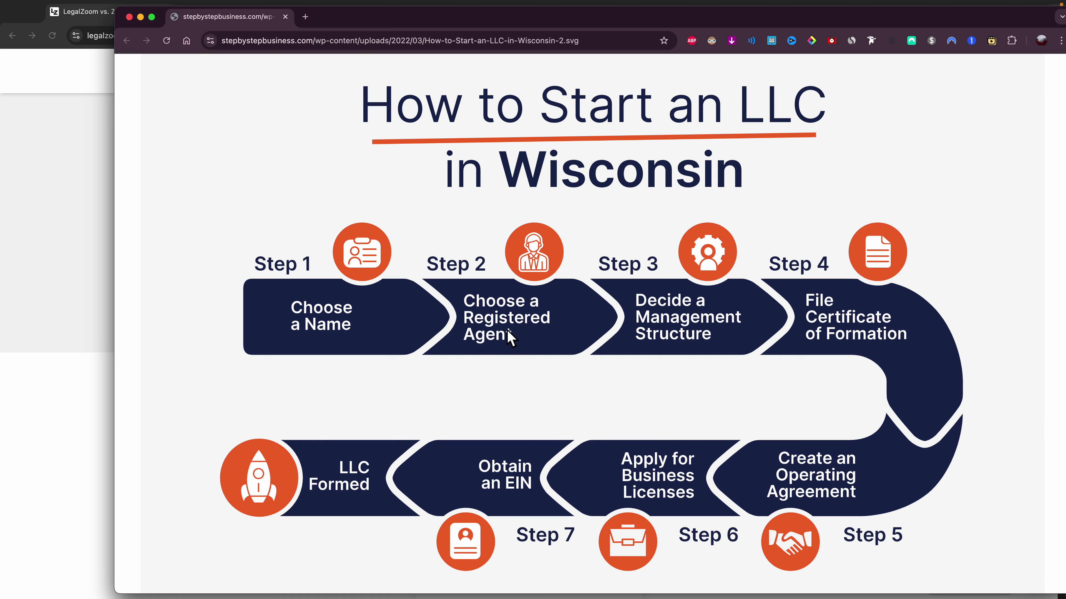
Step: Go back to the LegalZoom vs. ZenBusiness comparison and look over its price table
click(51, 338)
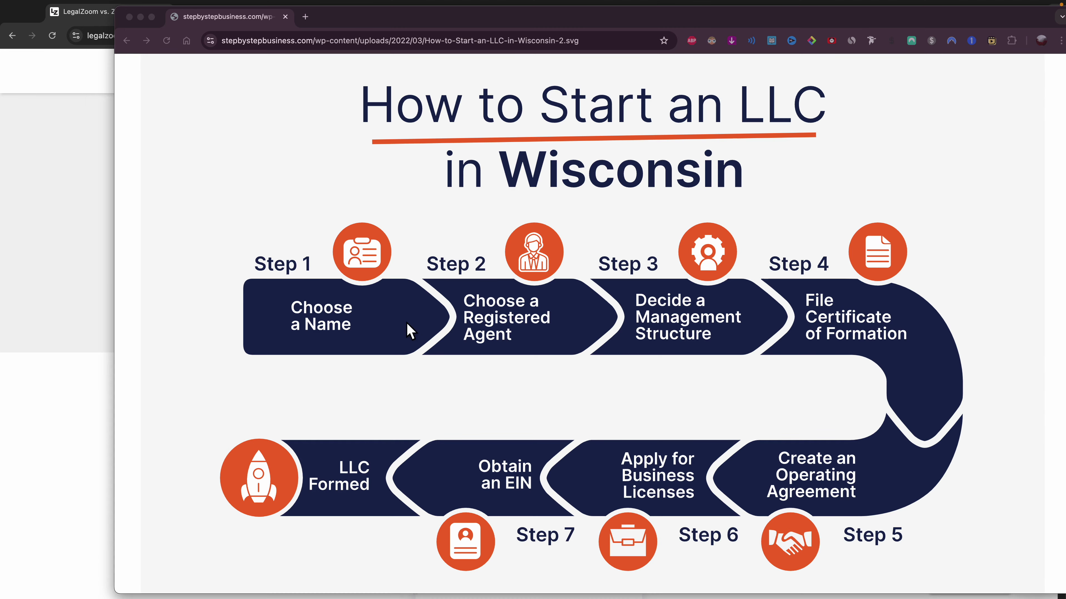
click(90, 136)
scroll(590, 338, down, 10)
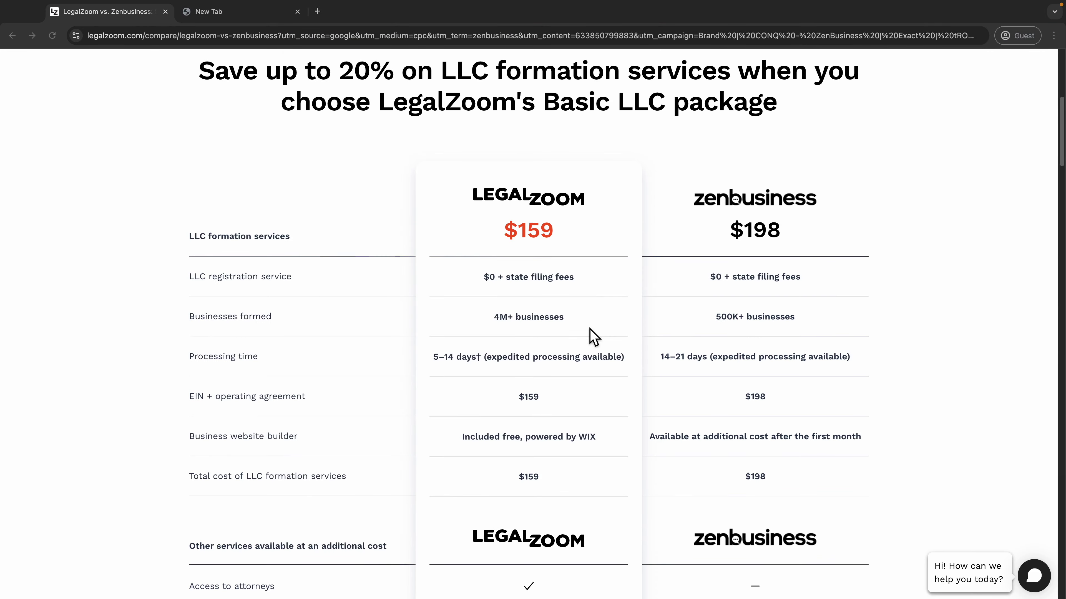
scroll(593, 338, up, 10)
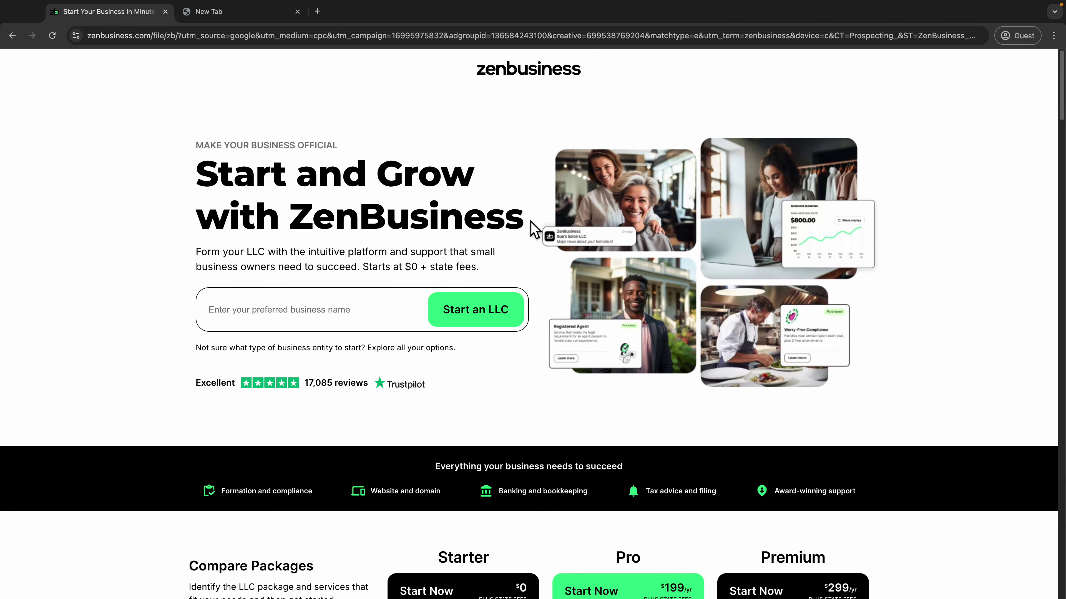
Step: Enter the preferred business name on the ZenBusiness homepage and start an LLC
click(258, 317)
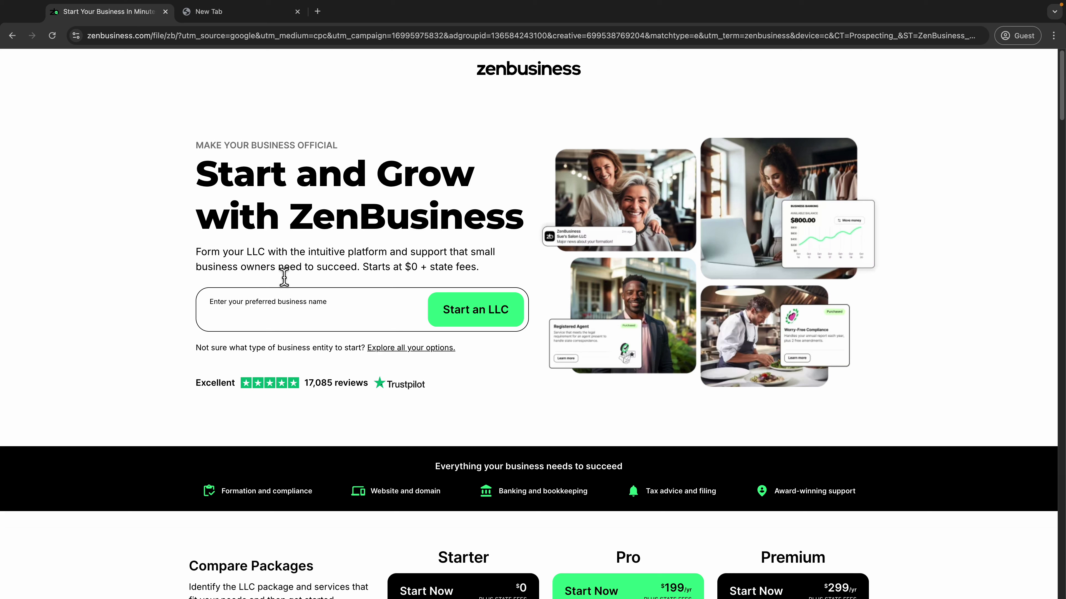
text(Reb)
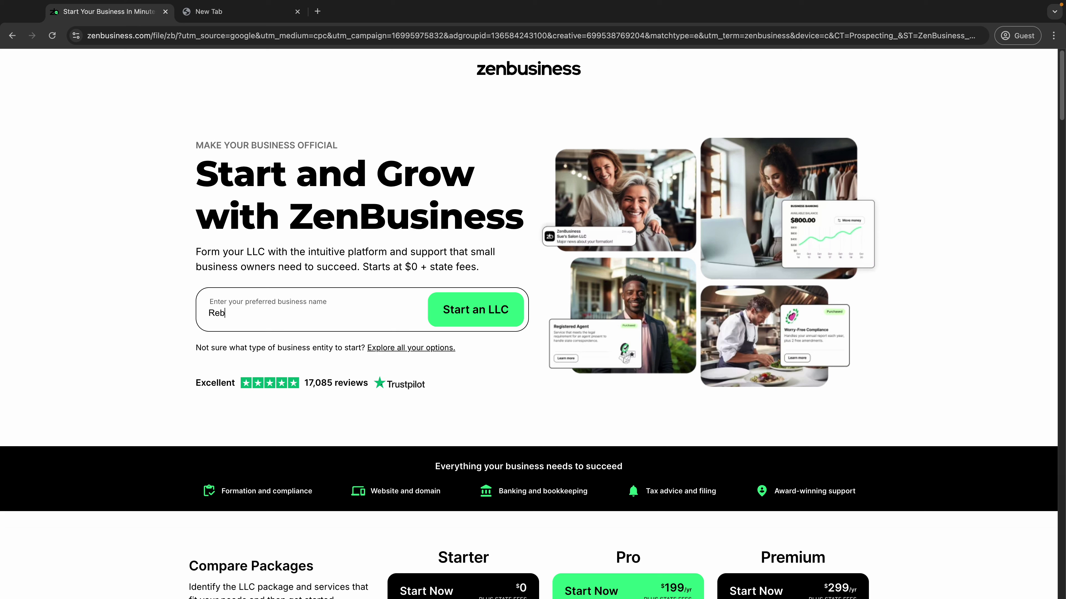
text(ecca Grills LLC)
click(483, 331)
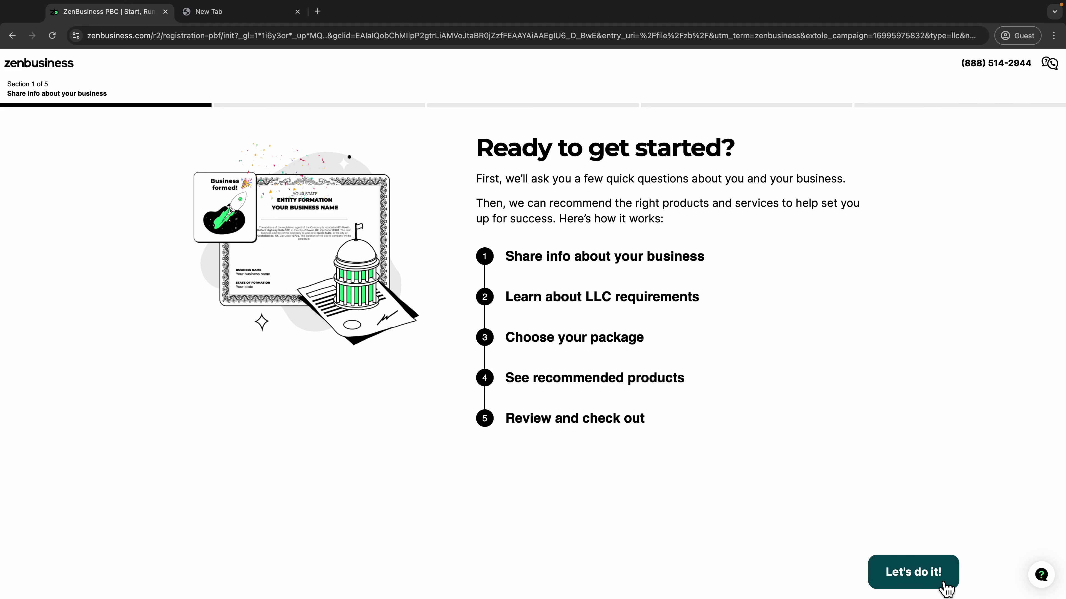
Step: Keep the prefilled business name, set the formation state to Wisconsin, and continue
click(910, 572)
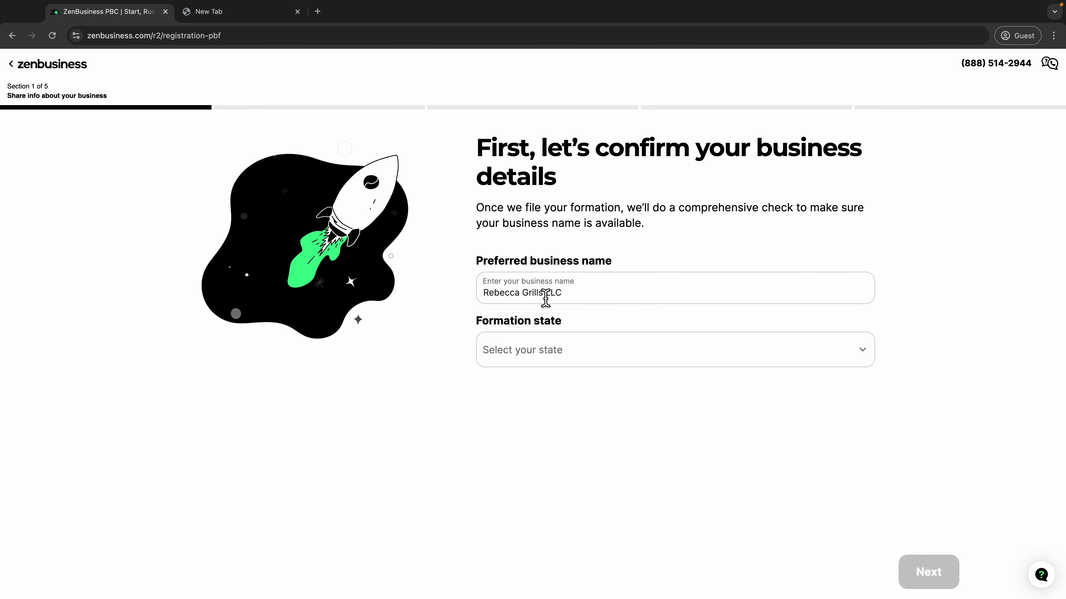
click(541, 360)
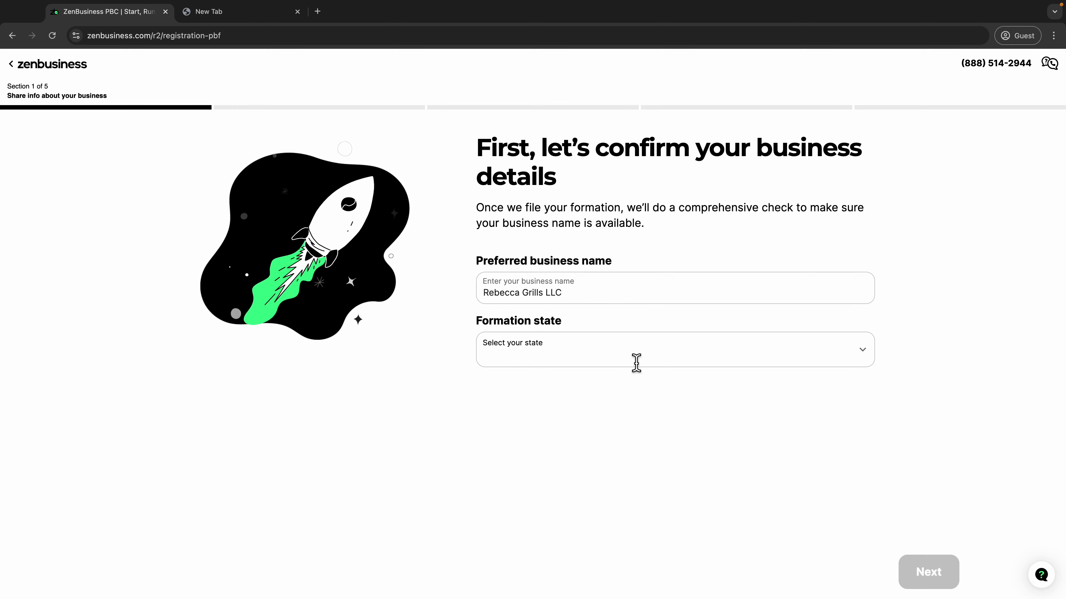
click(875, 357)
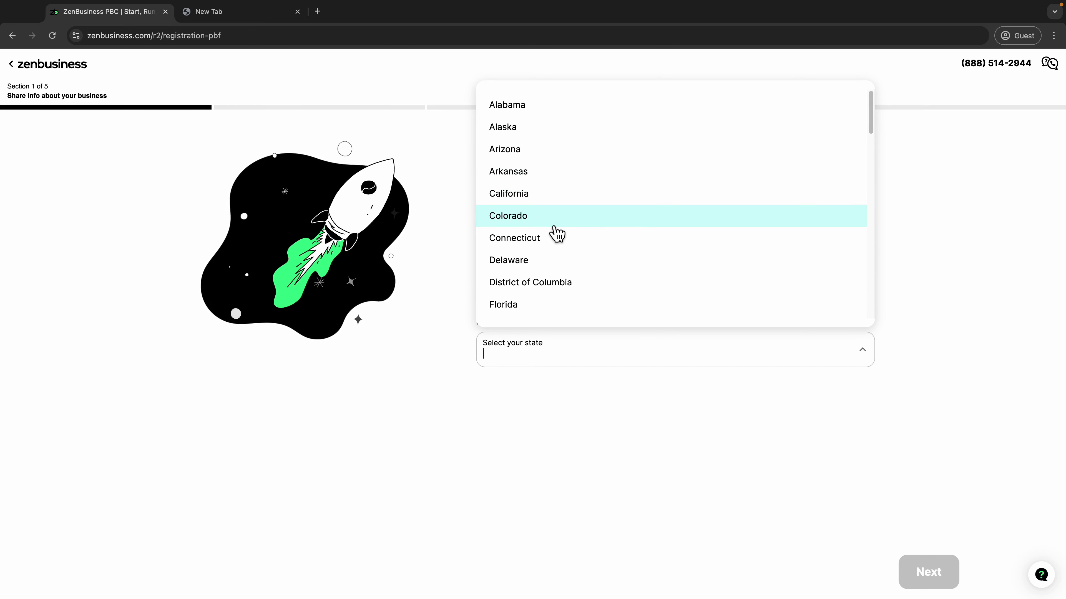
click(973, 137)
click(624, 362)
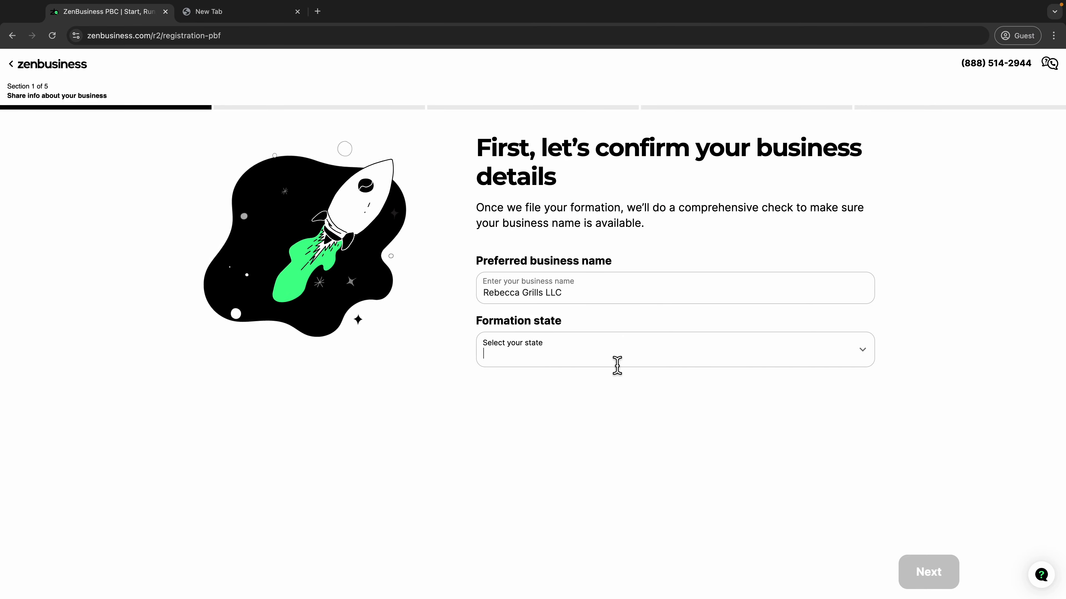
text(w)
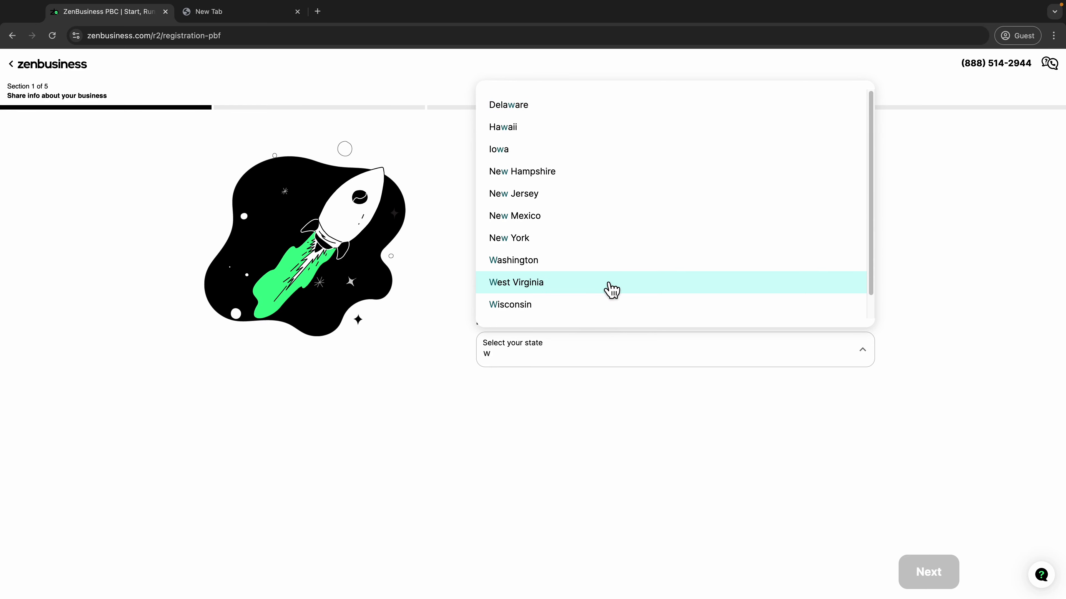
click(870, 358)
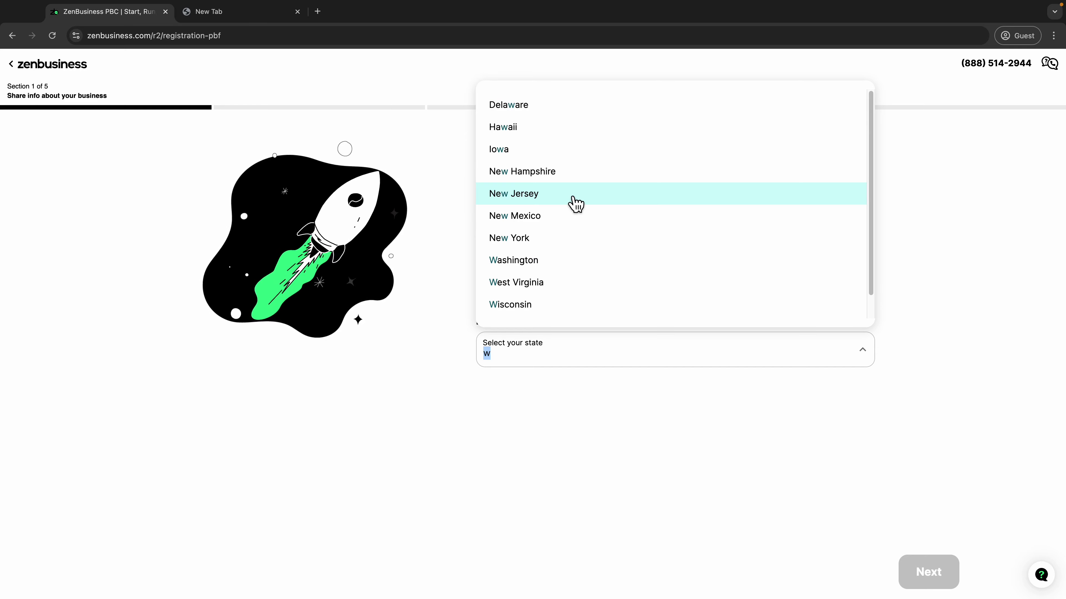
click(546, 307)
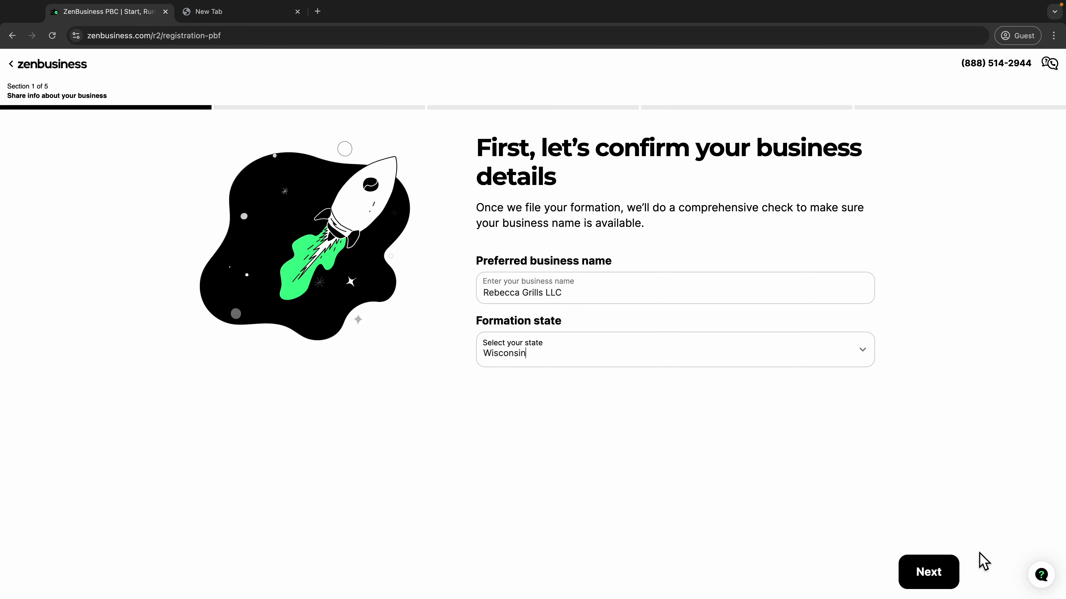
click(950, 582)
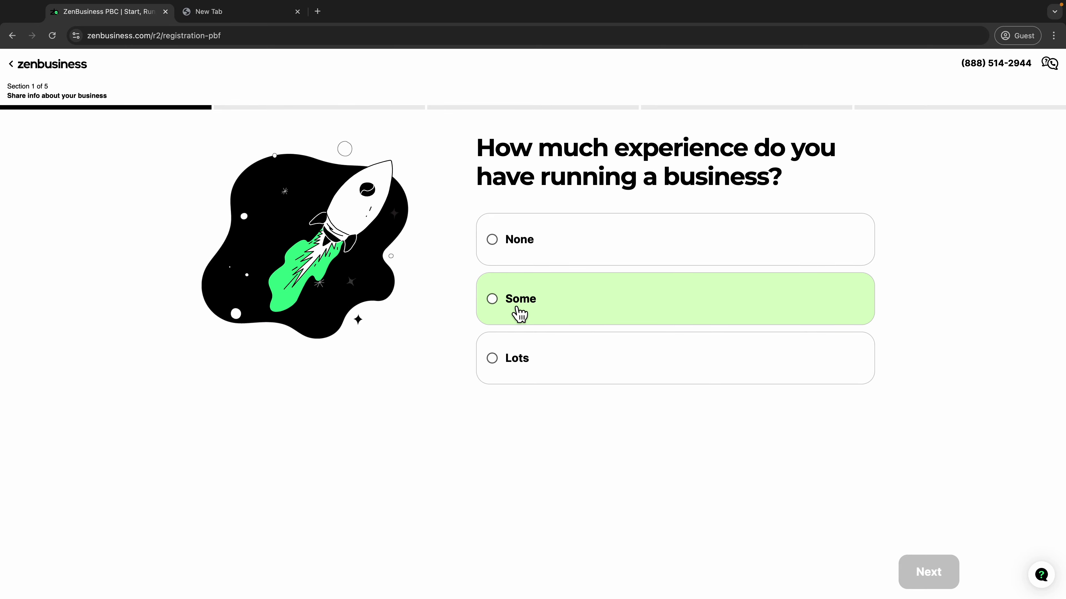
Step: Answer 'Some' for business experience and 'No, just me' for employees
click(502, 310)
click(939, 583)
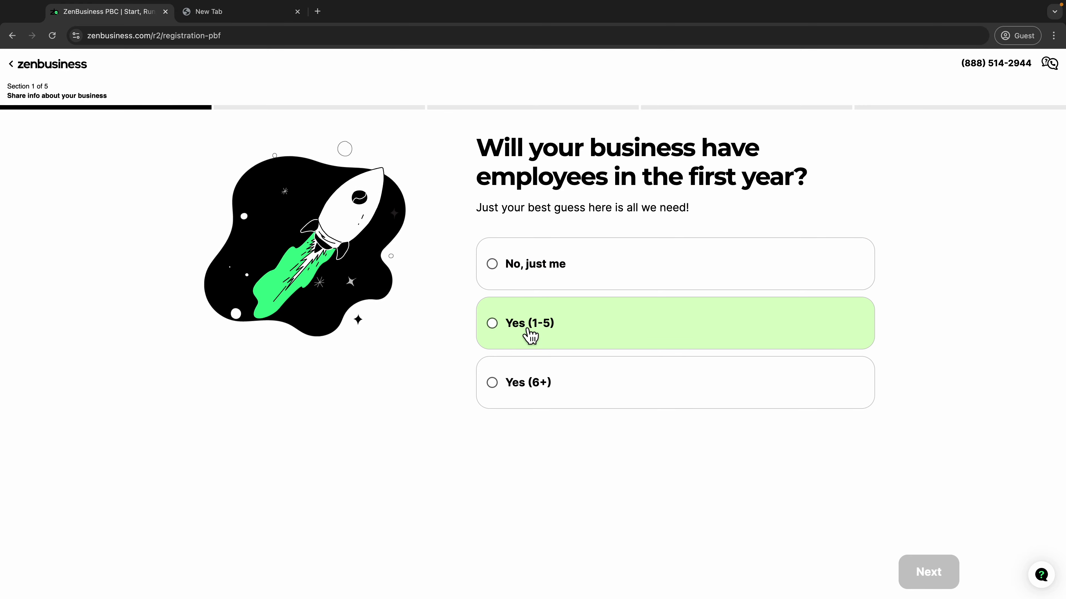
click(541, 269)
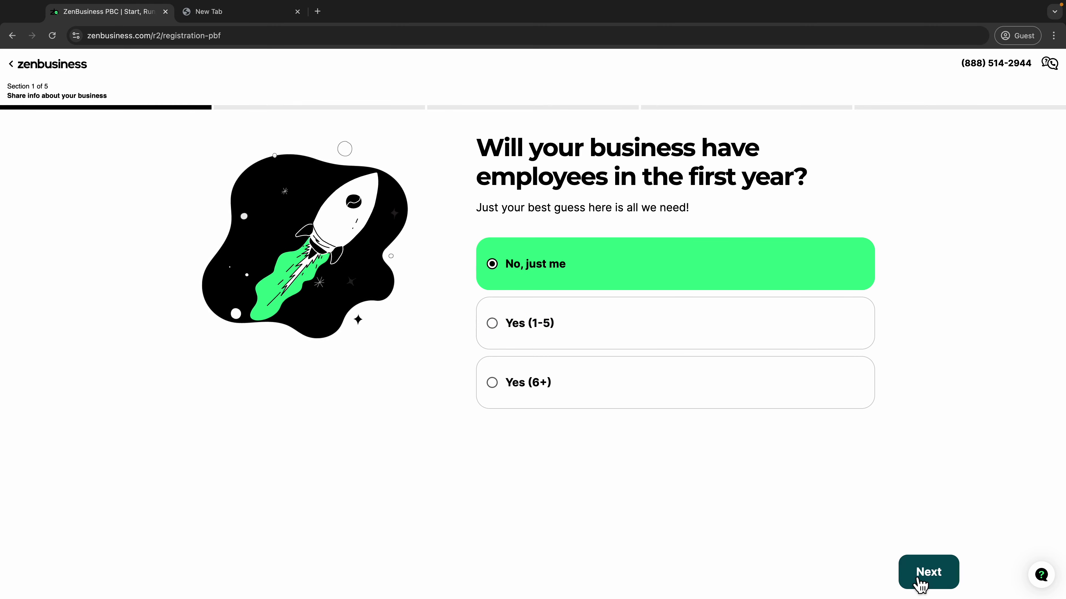
click(921, 583)
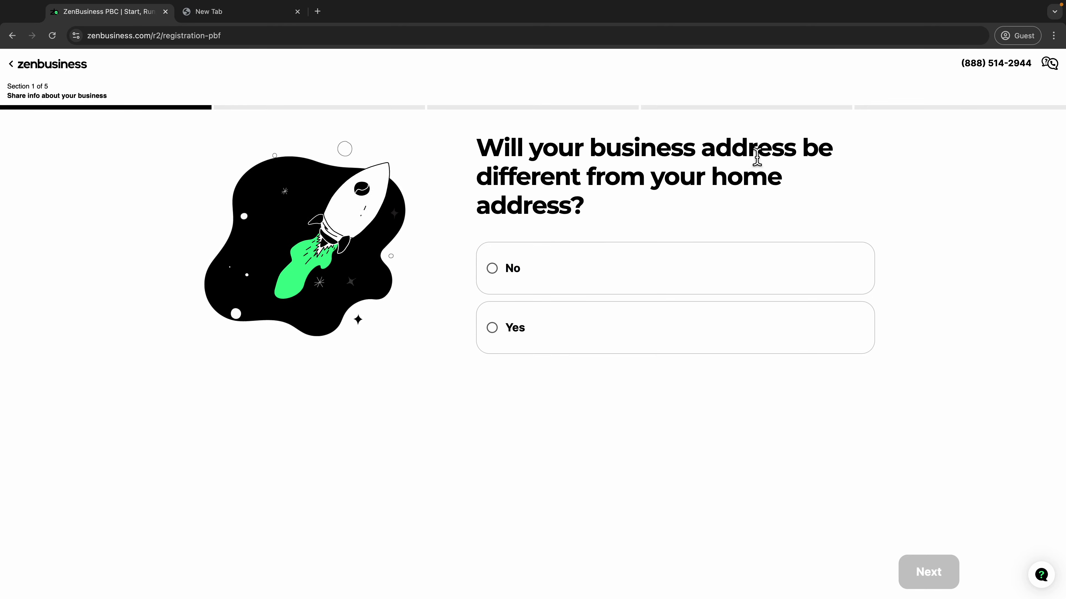
Step: Answer Yes for a separate business address, Launching soon (1-2 months), and Side business
click(546, 327)
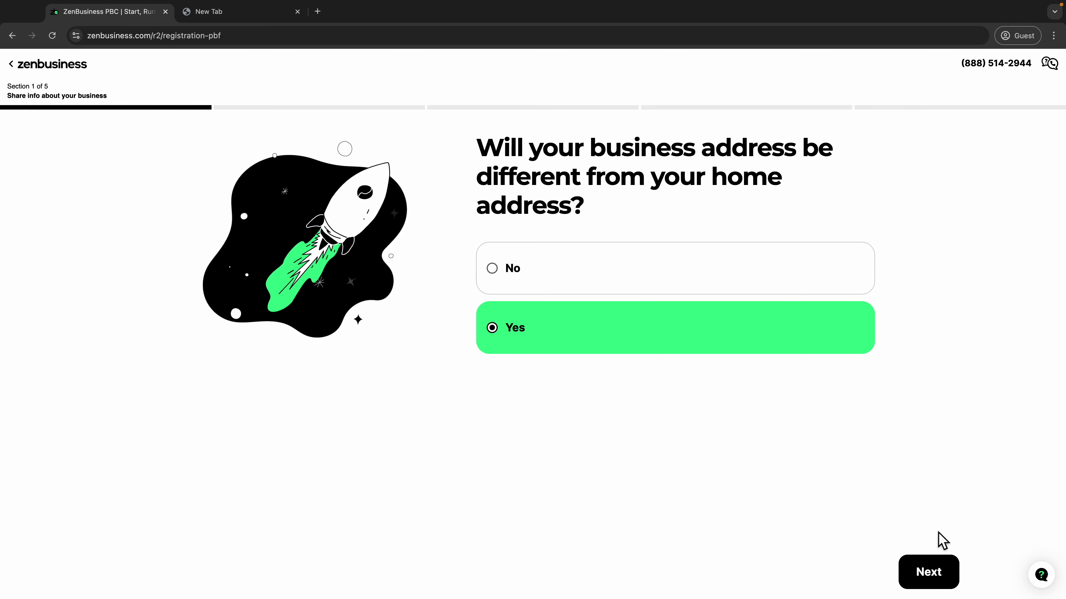
click(949, 587)
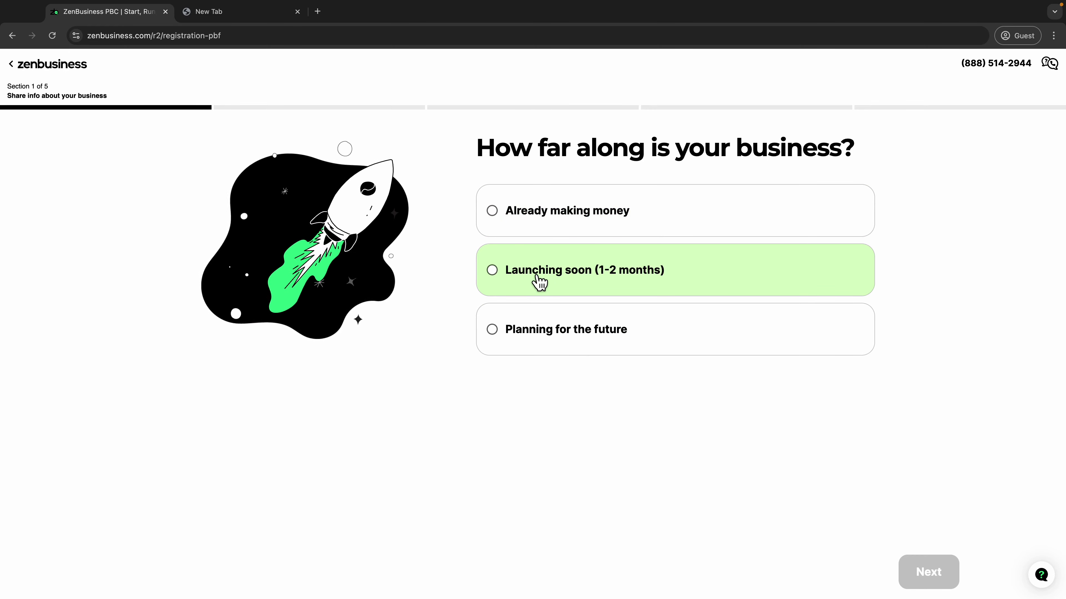
click(526, 281)
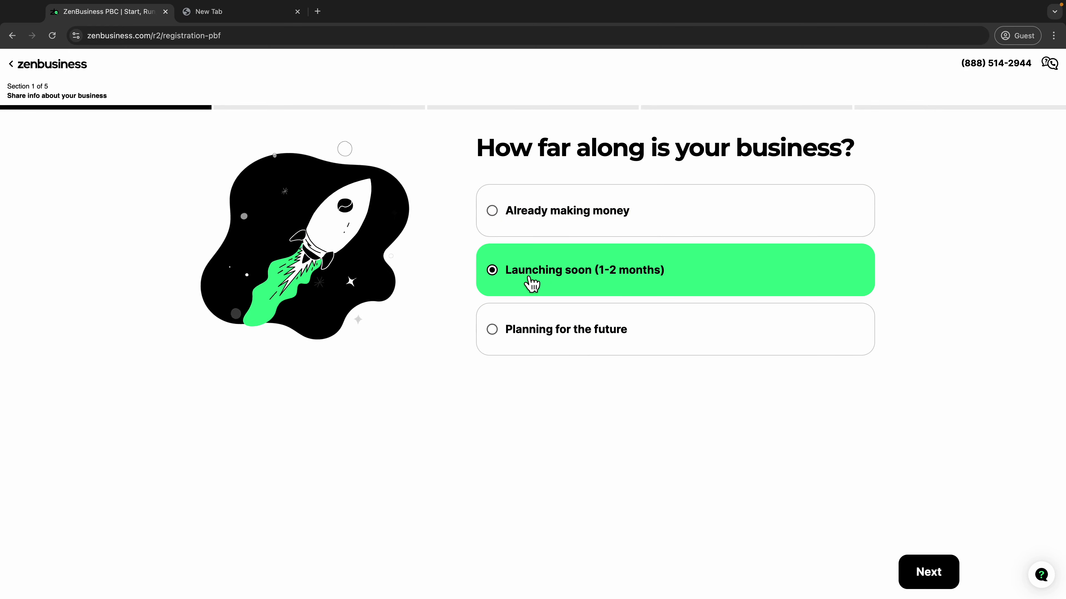
click(946, 581)
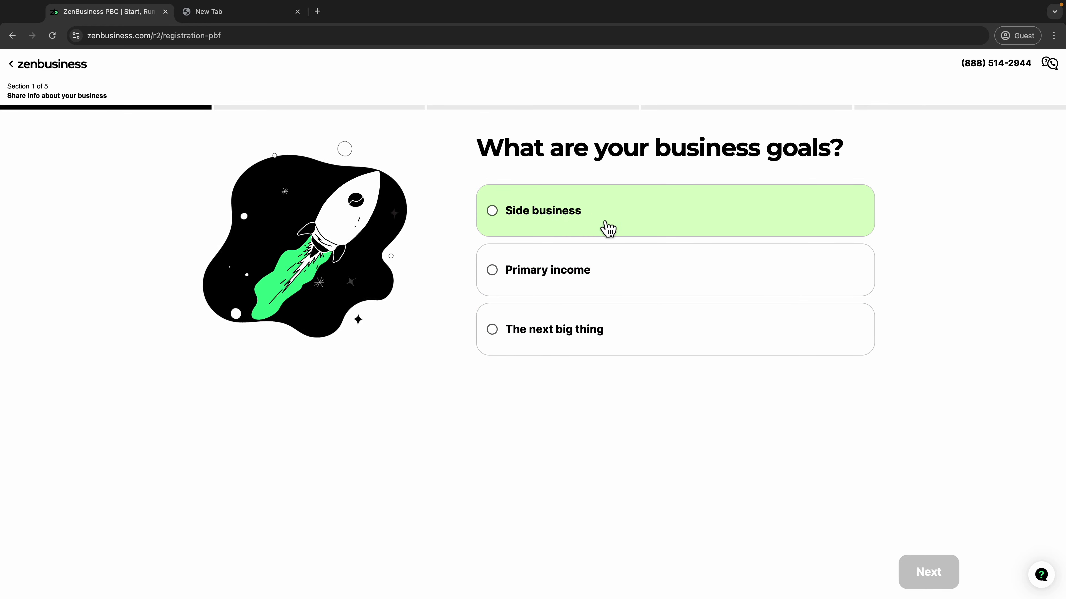
click(576, 234)
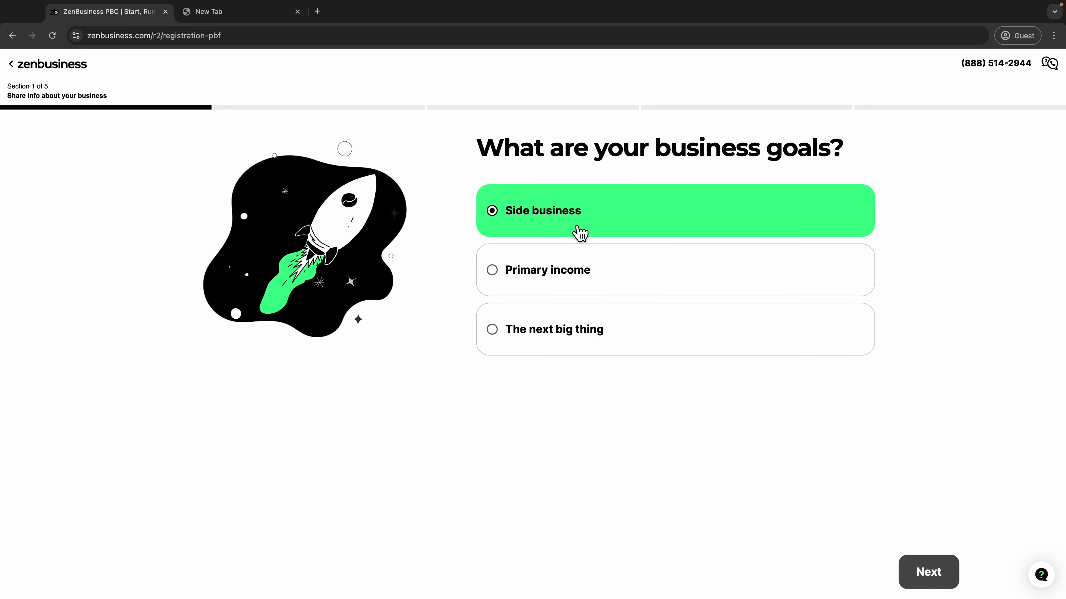
click(933, 582)
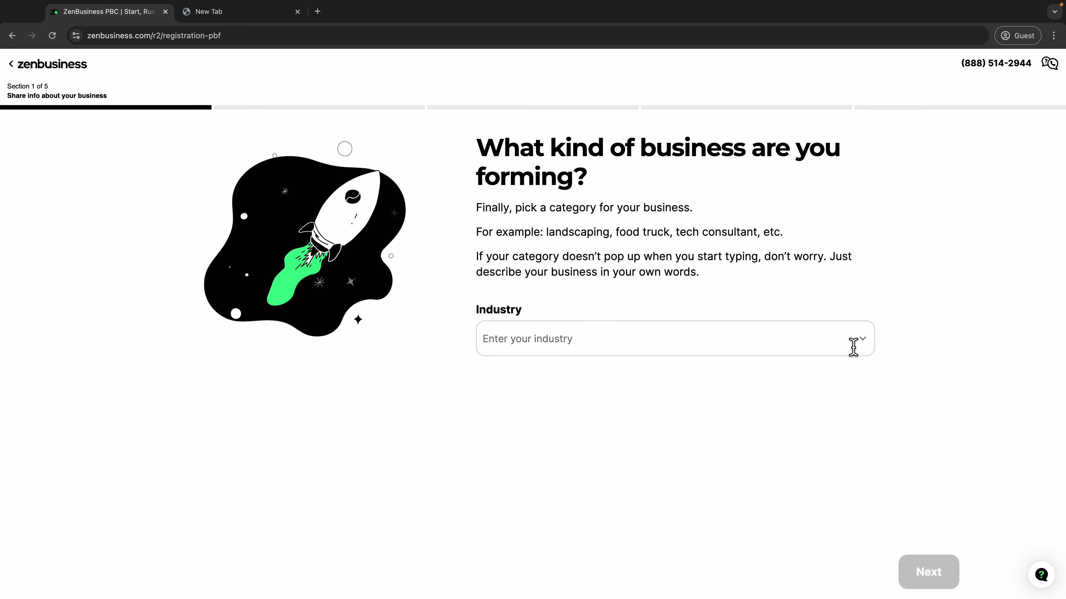
Step: Filter the industry list with 'res', choose Barbeque Restaurant, and continue
click(864, 345)
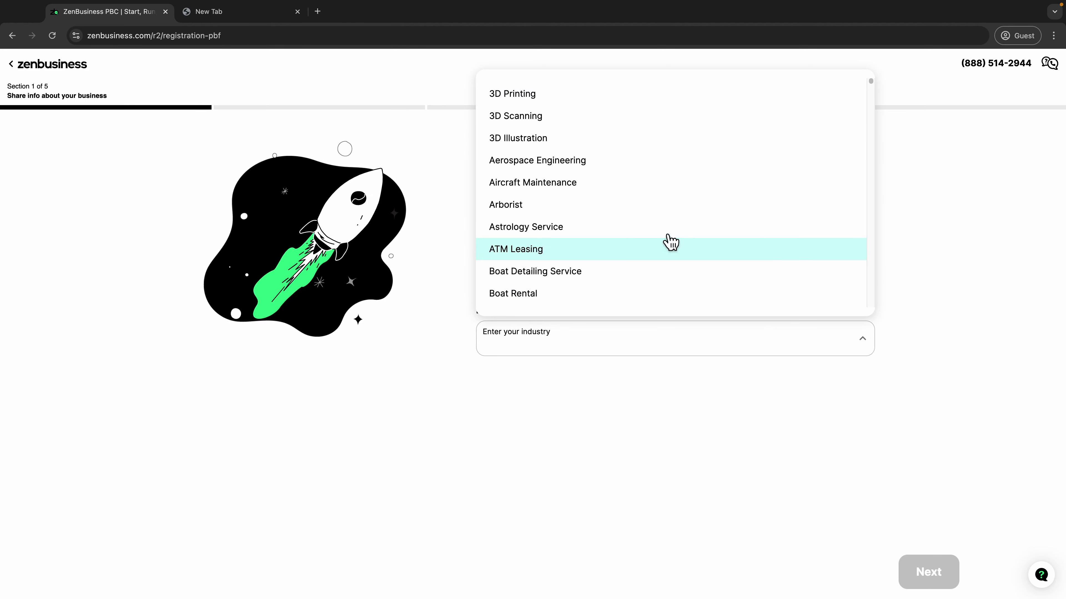
scroll(598, 160, down, 1)
scroll(599, 170, down, 5)
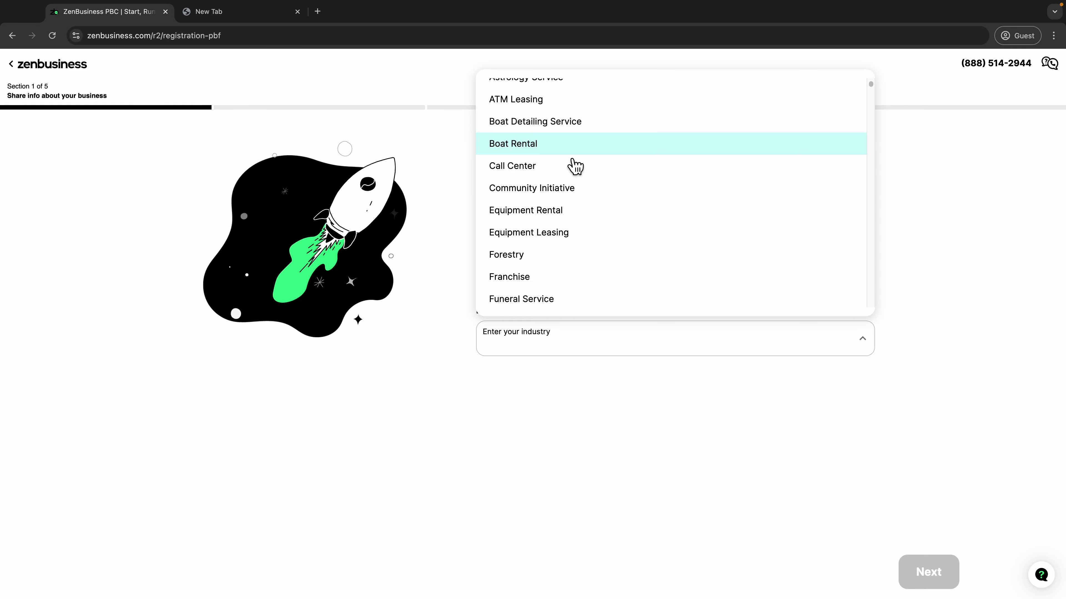
scroll(613, 208, up, 3)
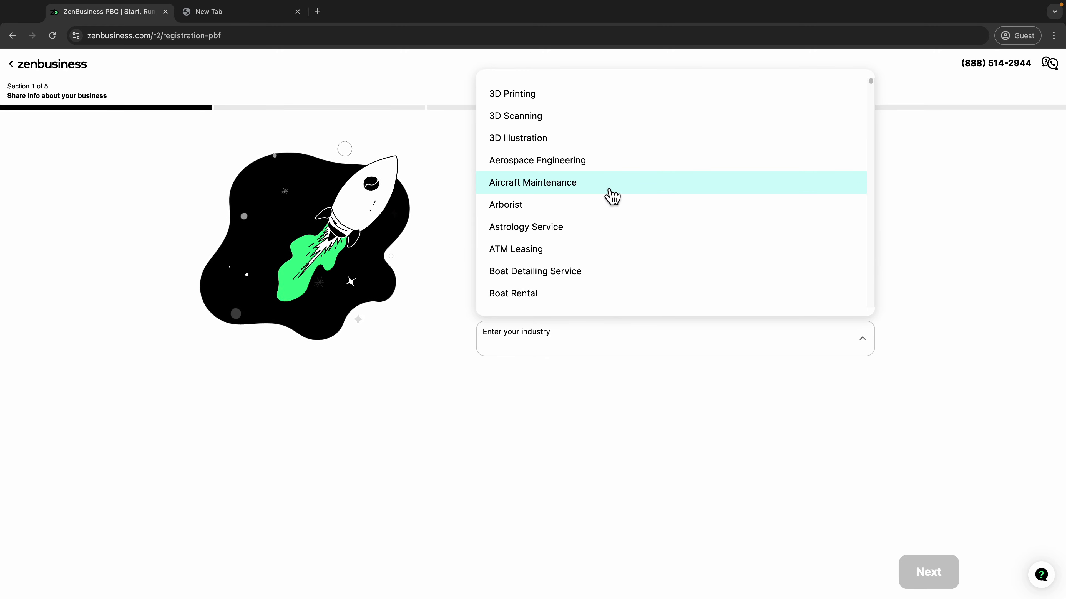
scroll(611, 196, down, 2)
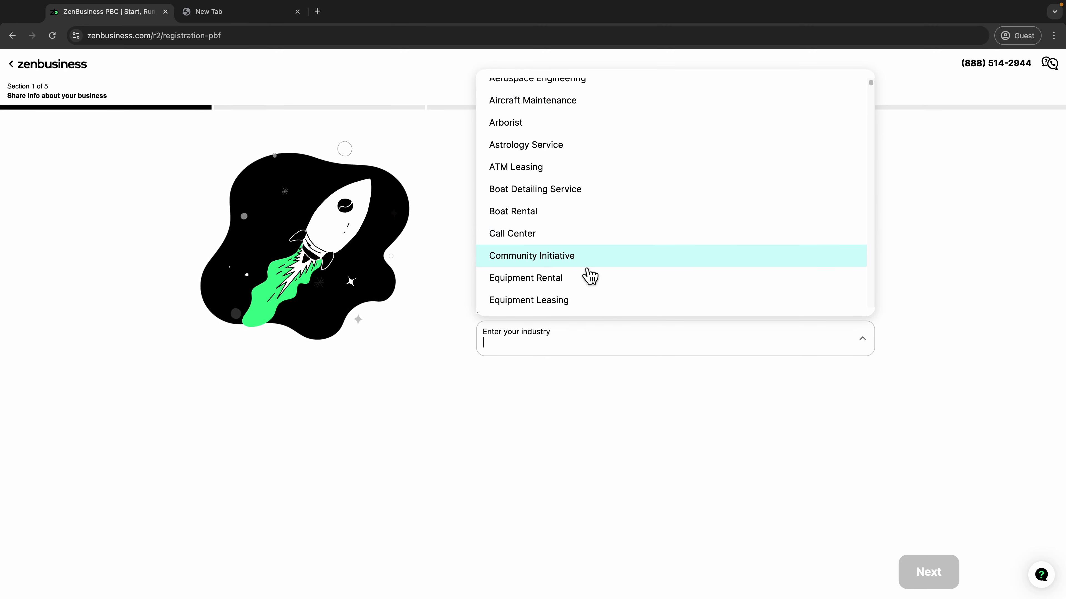
scroll(589, 275, down, 2)
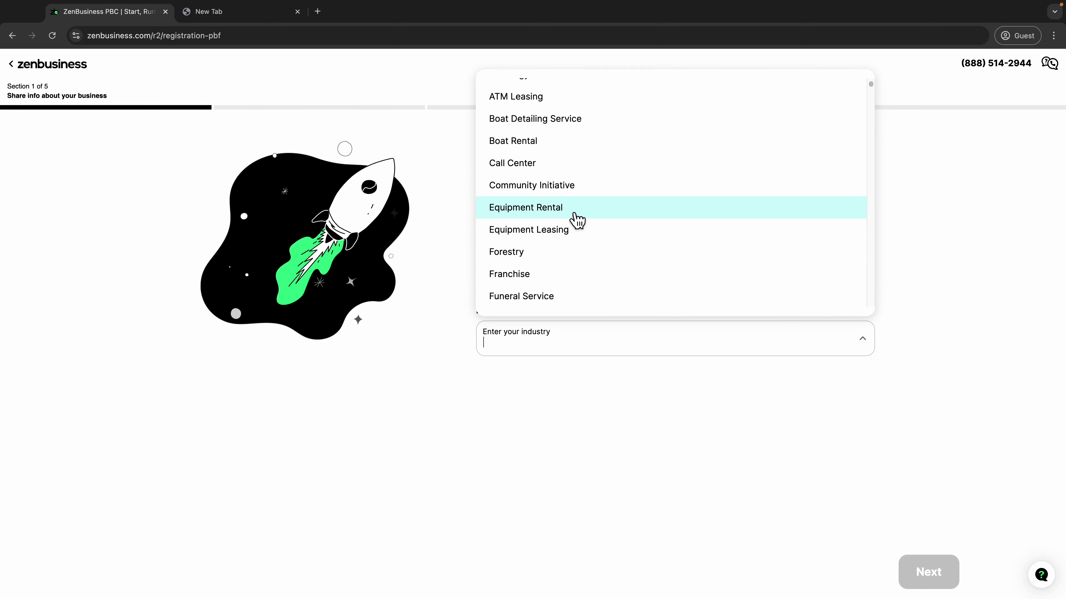
scroll(578, 221, up, 4)
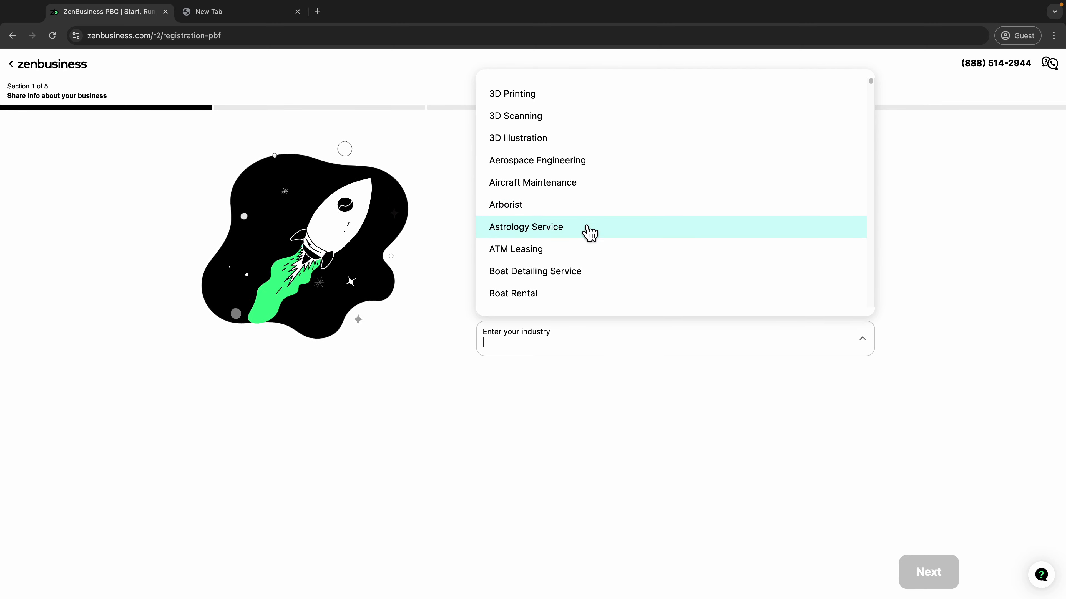
text(res)
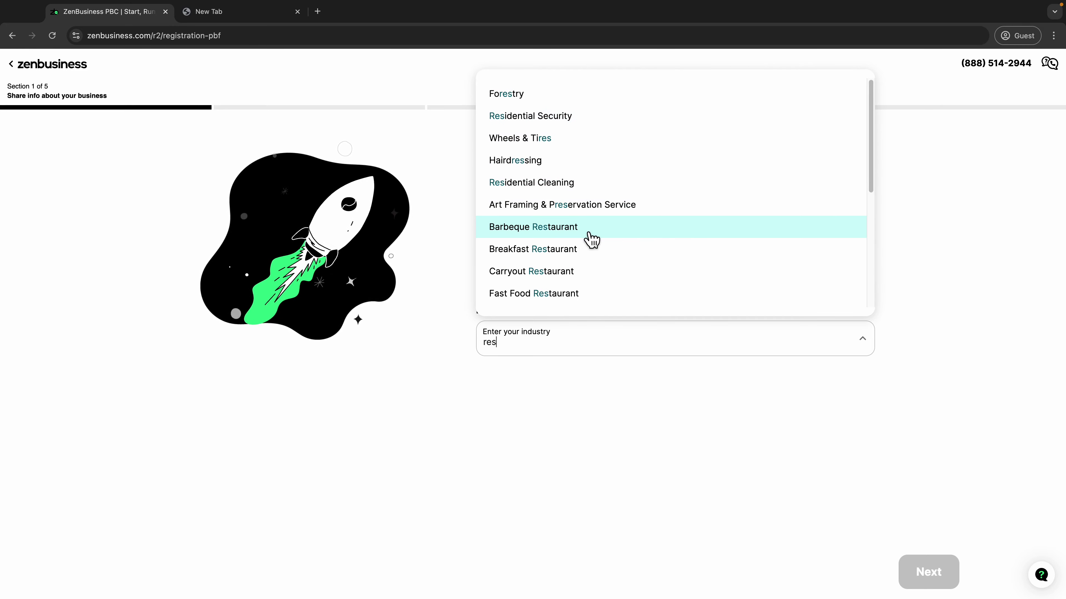
click(554, 234)
click(926, 567)
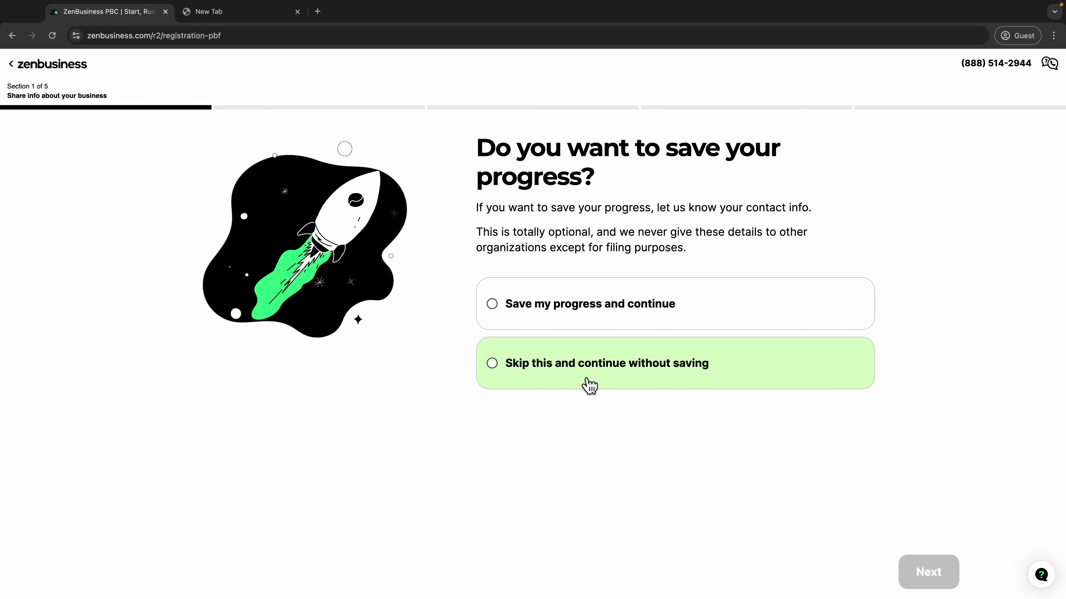
Step: Choose 'Skip this and continue without saving' on the save-progress question
click(639, 380)
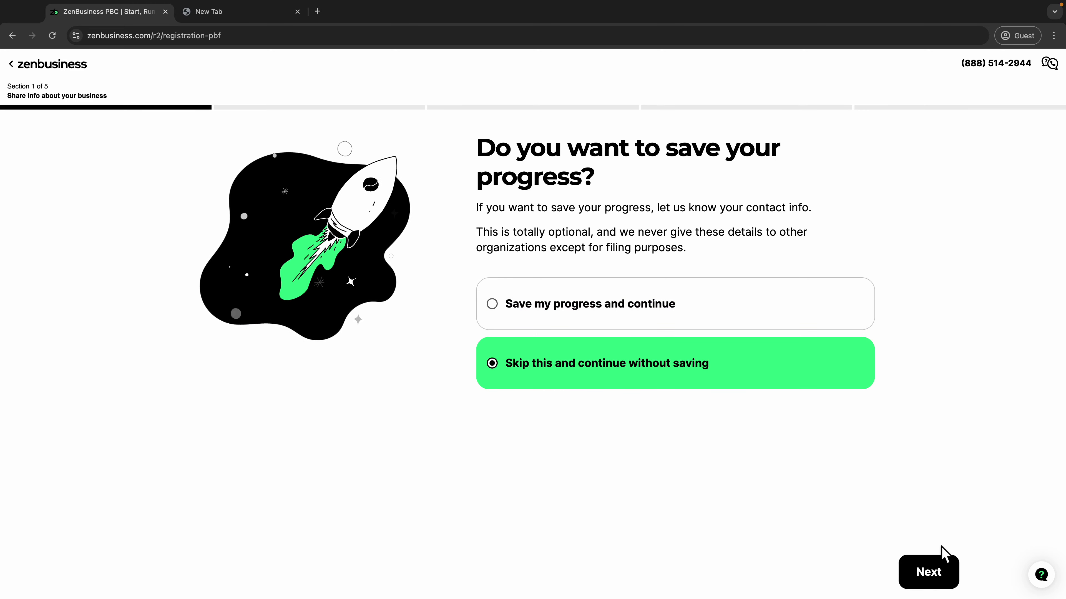
click(942, 583)
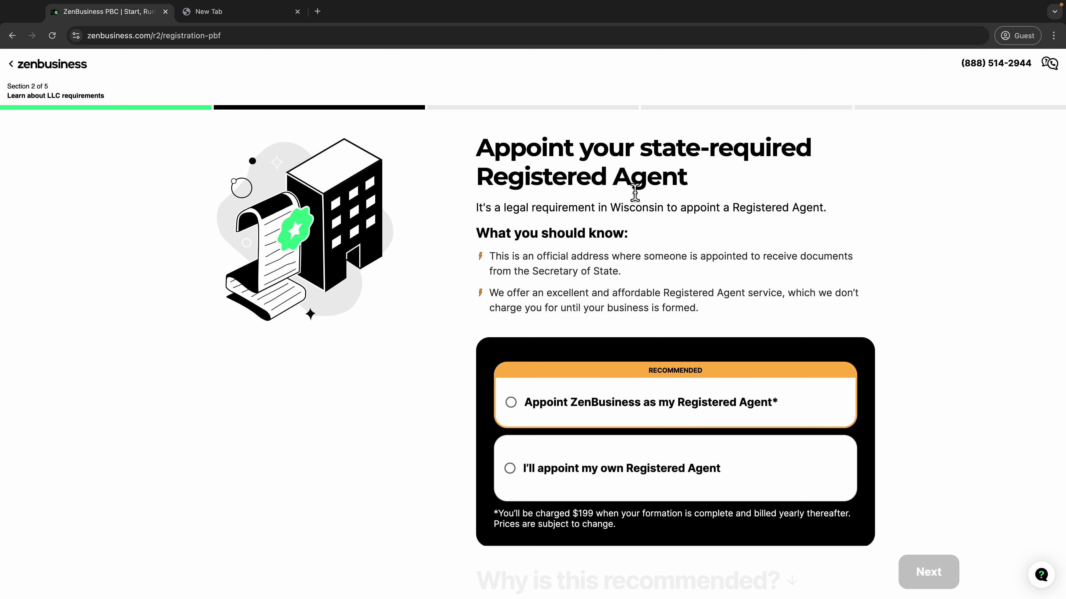
Step: Select 'Appoint ZenBusiness as my Registered Agent' for the Wisconsin LLC and continue
scroll(635, 193, down, 2)
scroll(569, 252, up, 2)
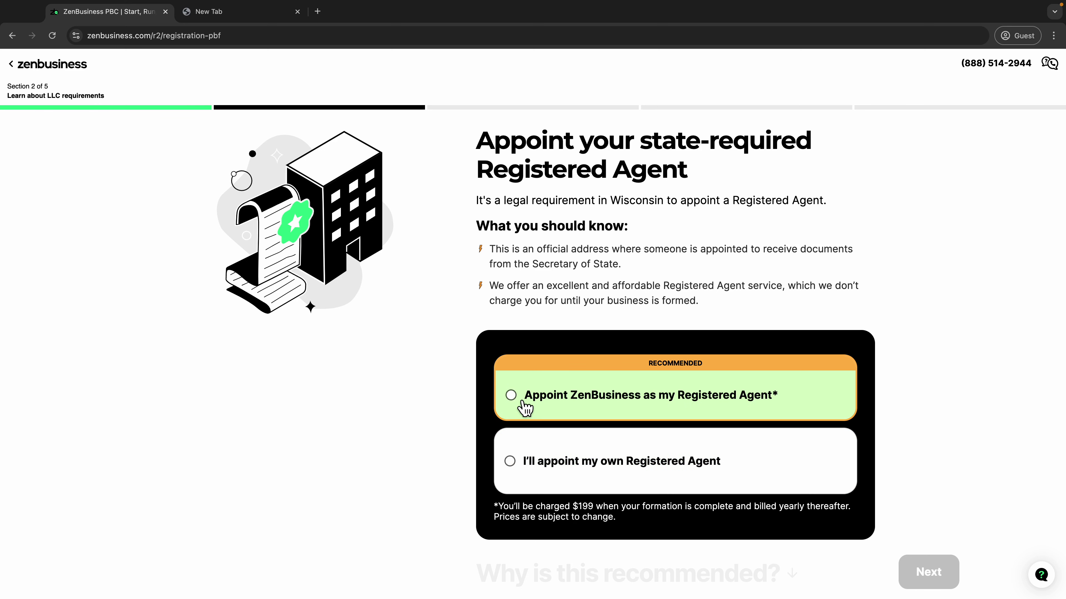
click(511, 395)
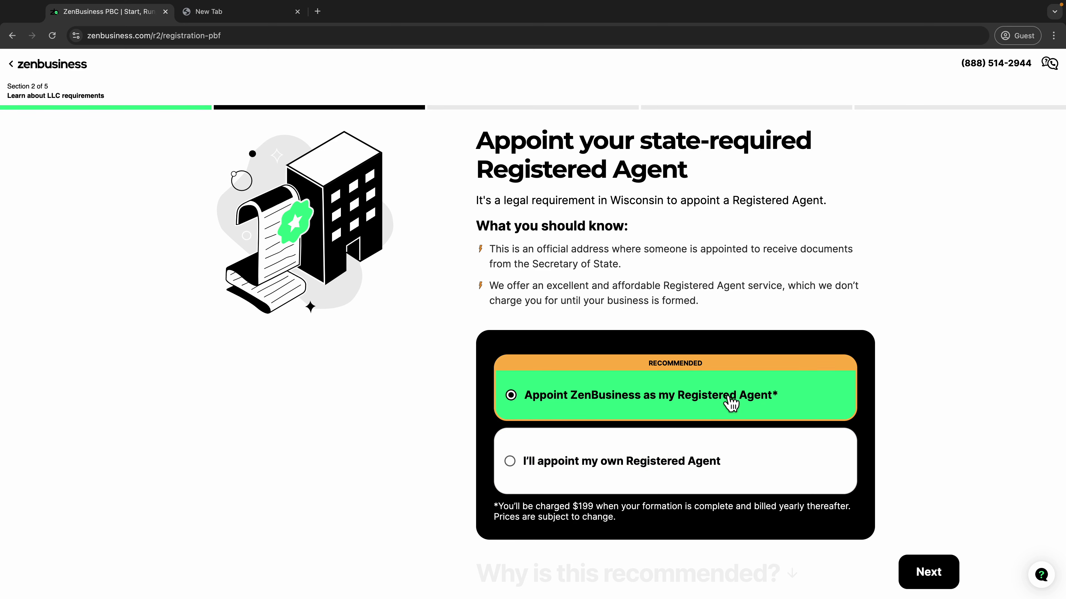
click(933, 581)
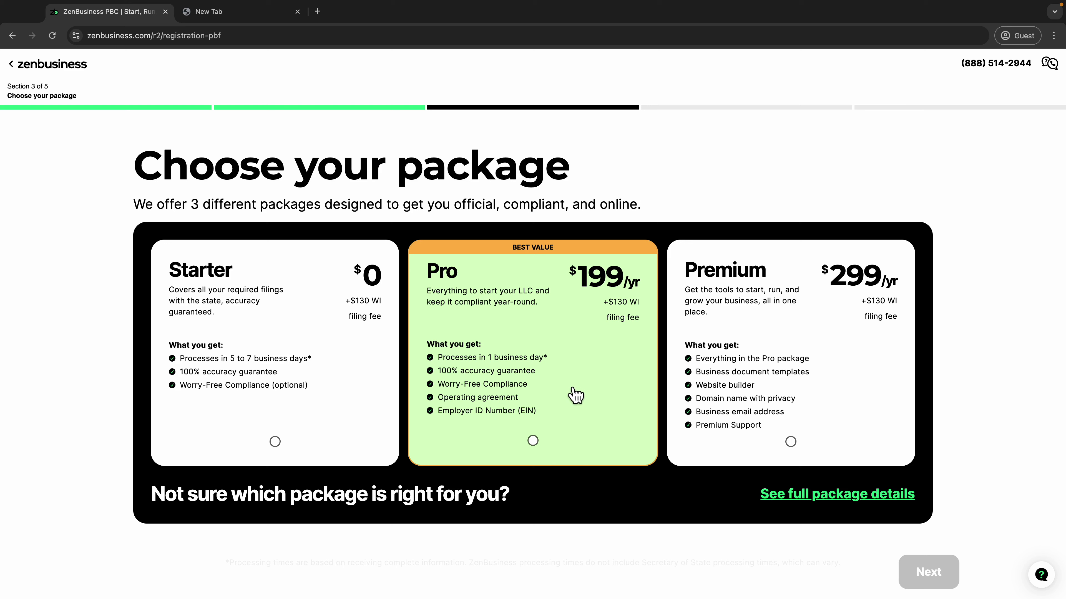
Step: Select the Pro package at $199/yr and continue
click(593, 402)
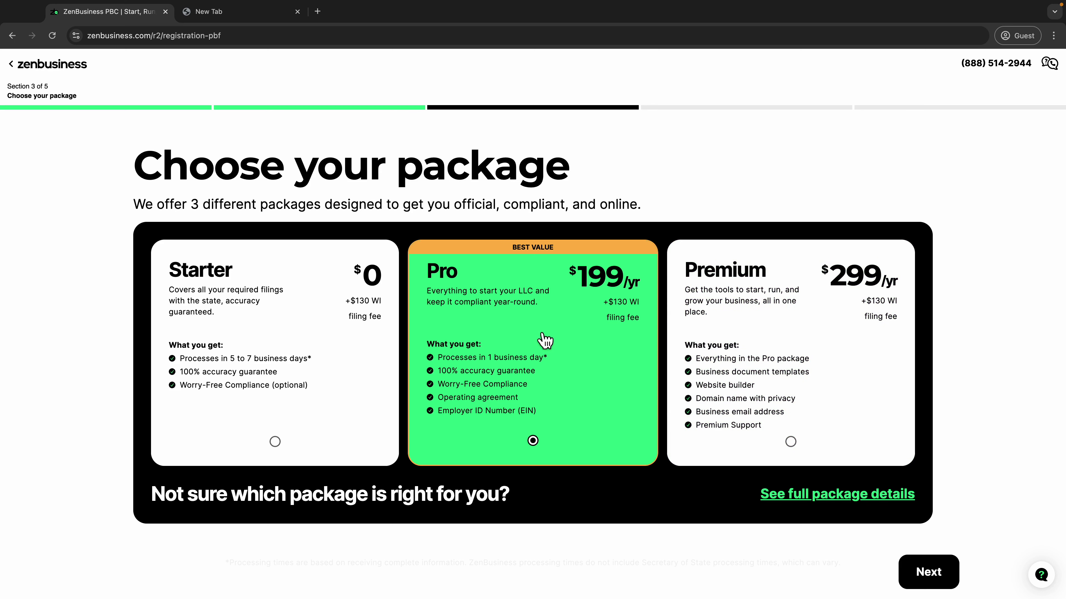
click(927, 581)
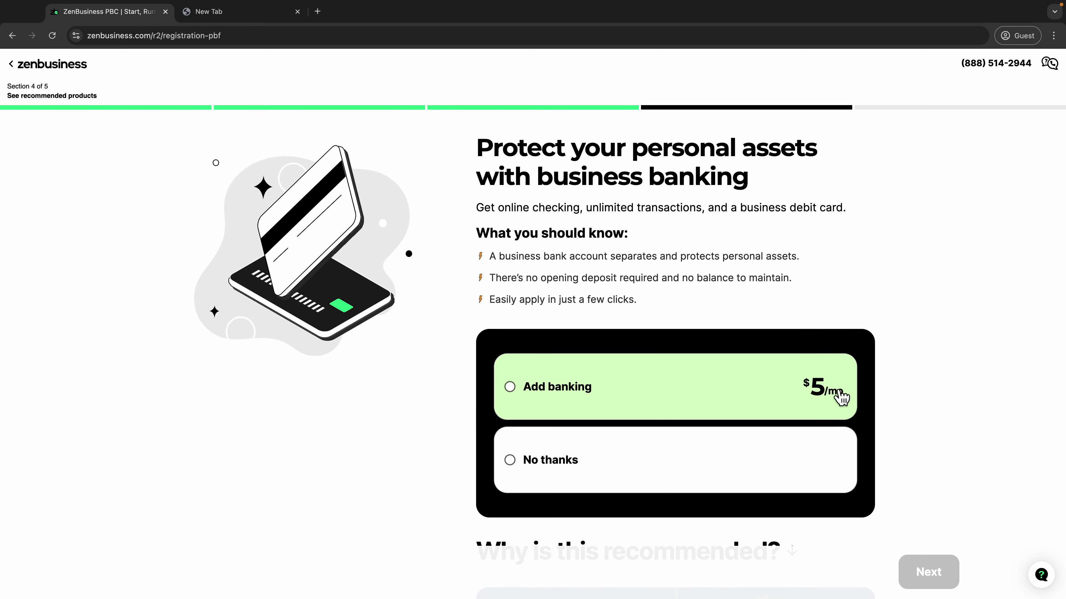
Step: Decline the business banking offer with No thanks
click(571, 475)
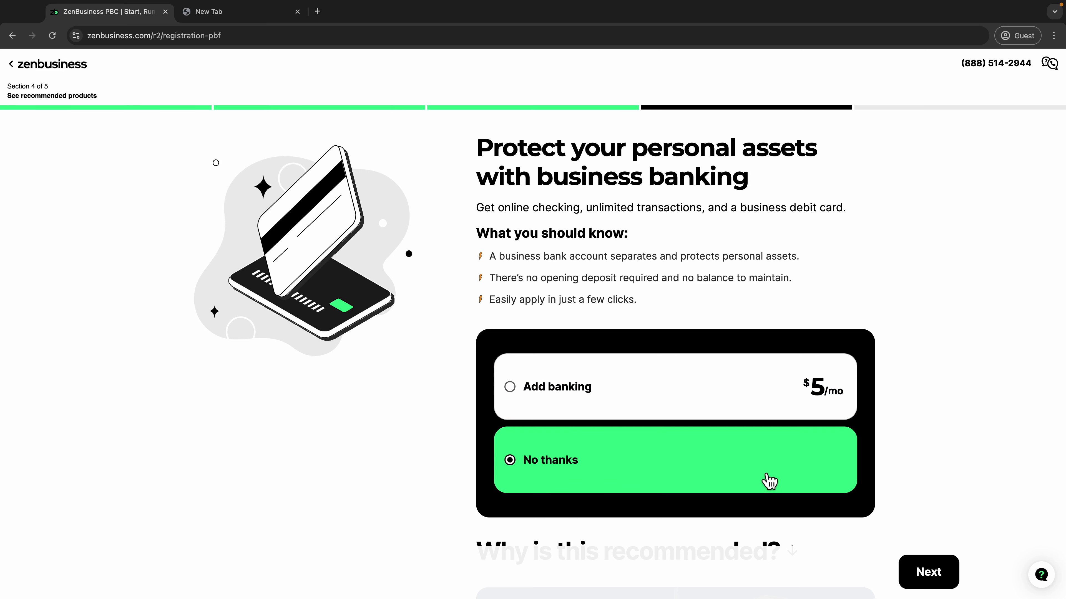
scroll(843, 525, down, 1)
click(940, 584)
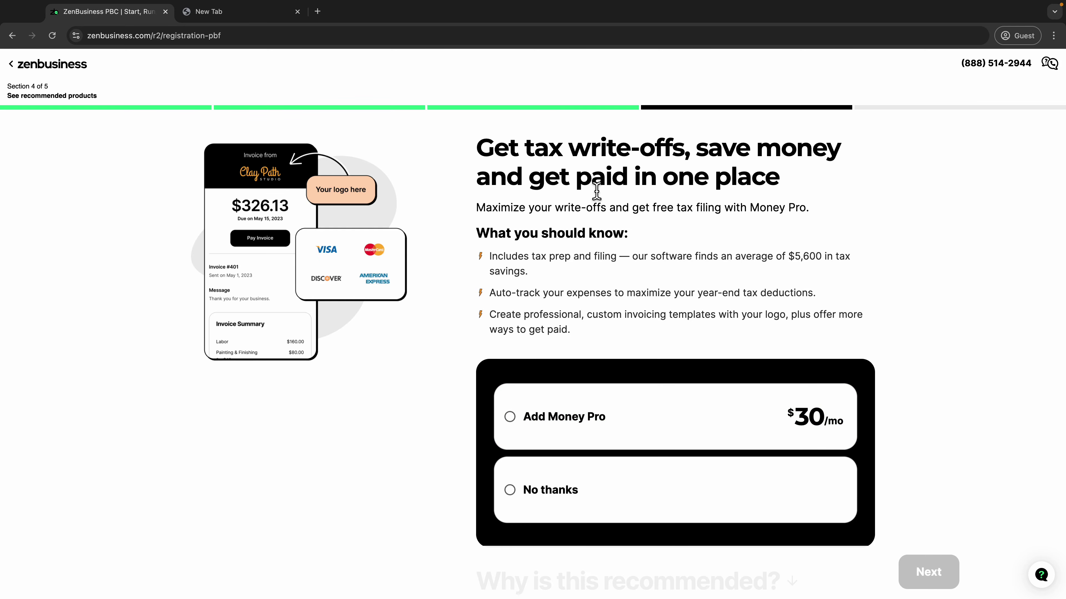
Step: Decline the $30/mo Money Pro add-on after playing its explainer video, moving on to the website builder offer
scroll(713, 326, down, 2)
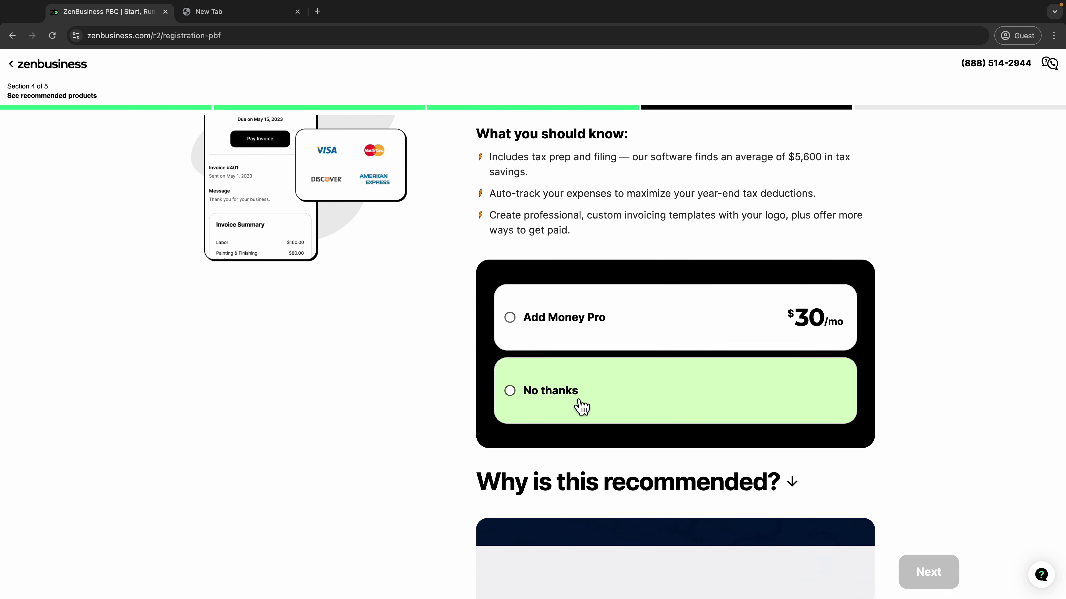
click(558, 415)
scroll(818, 441, down, 6)
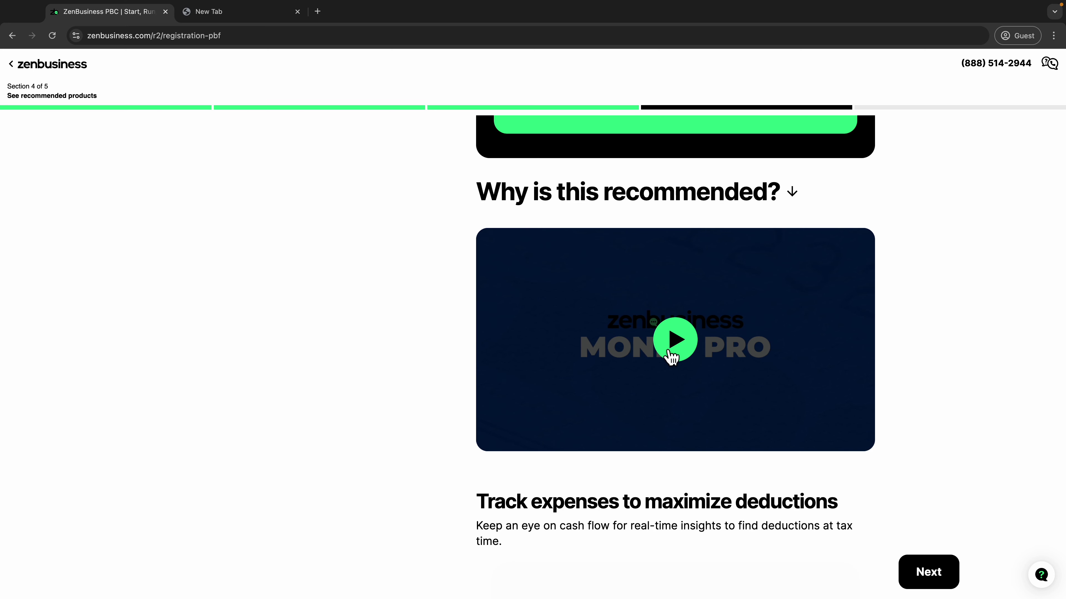
click(674, 342)
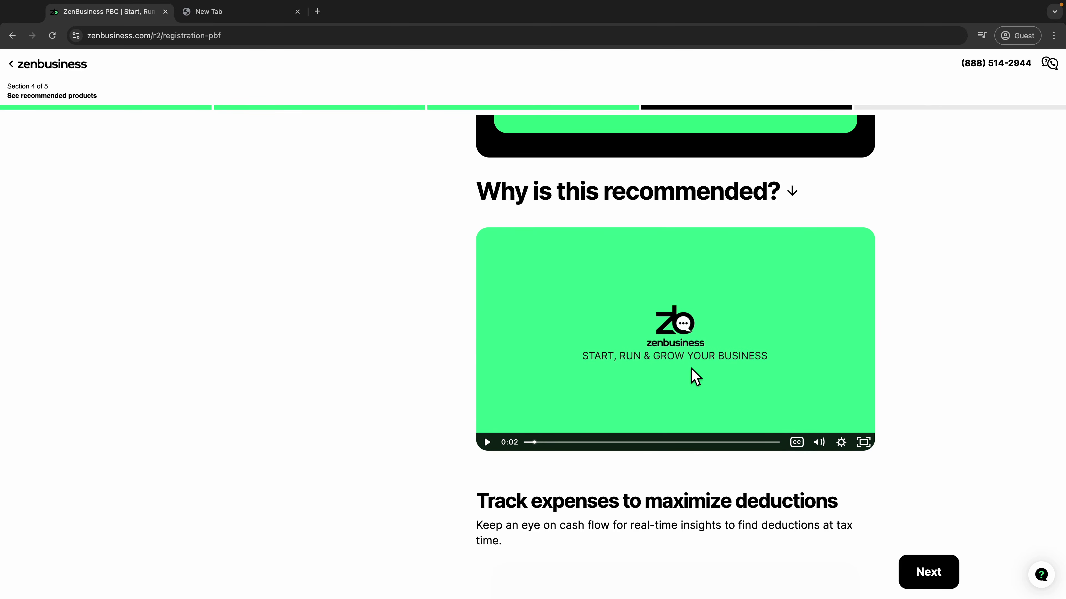
scroll(818, 461, down, 3)
click(947, 572)
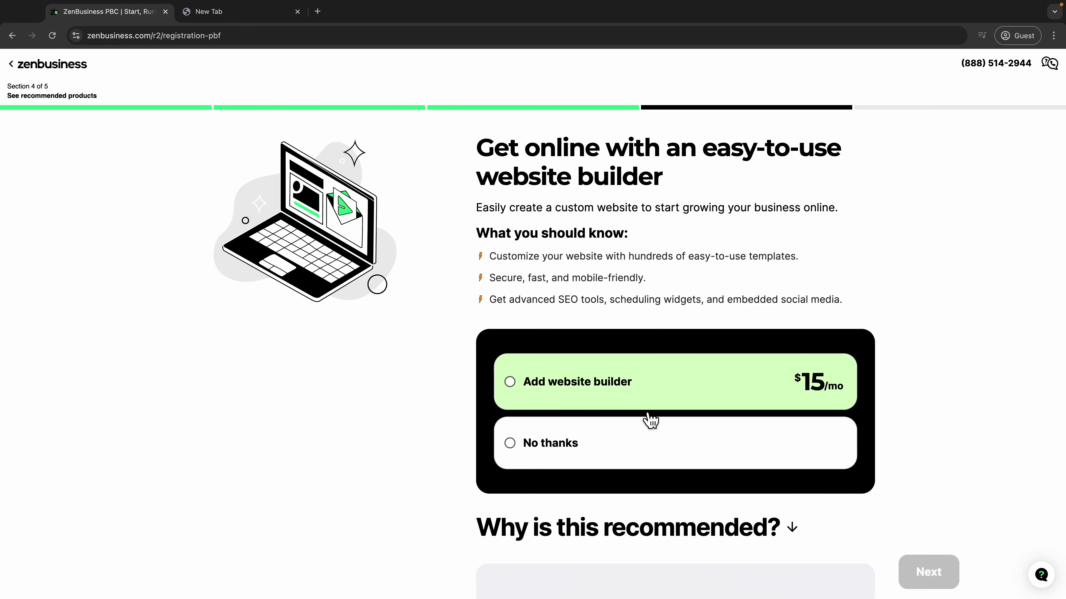
Step: Decline the $15/mo website builder offer
click(575, 452)
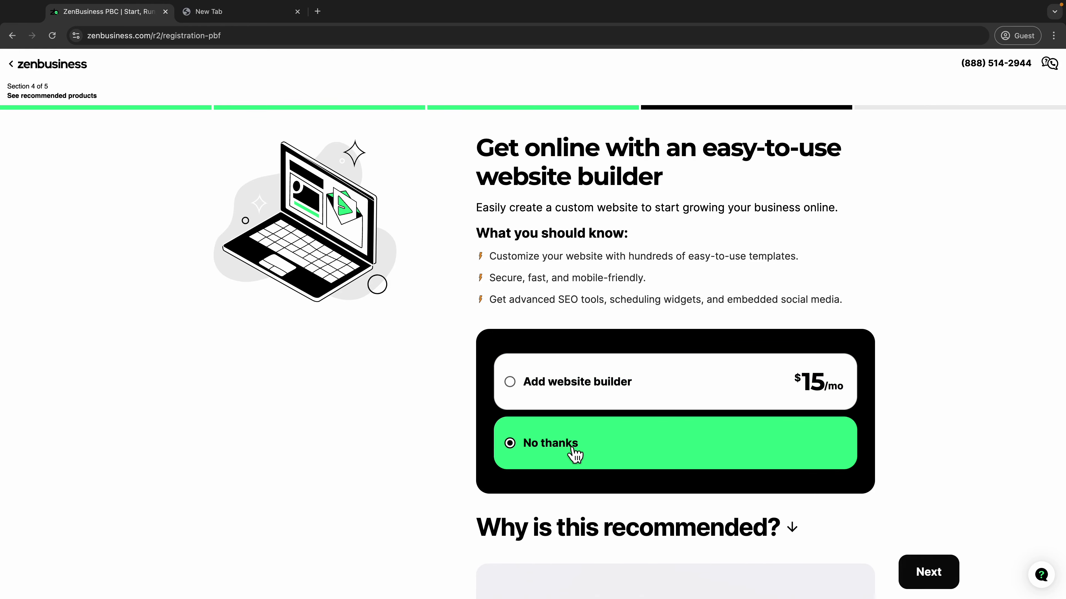
click(938, 579)
scroll(713, 420, down, 3)
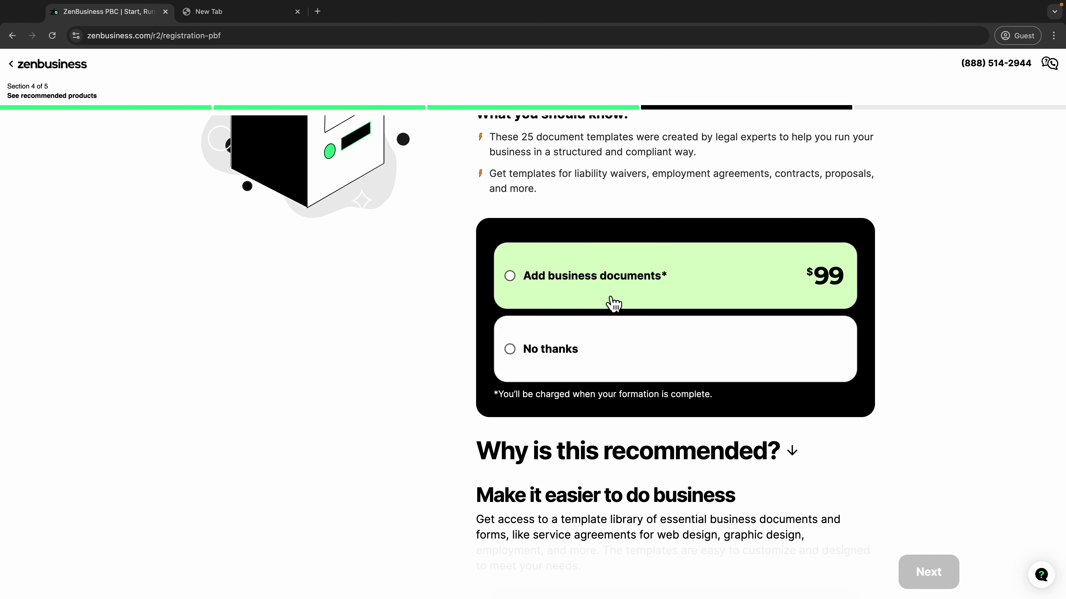
Step: Choose No thanks for the $99 business documents add-on
scroll(673, 298, up, 1)
scroll(674, 299, up, 2)
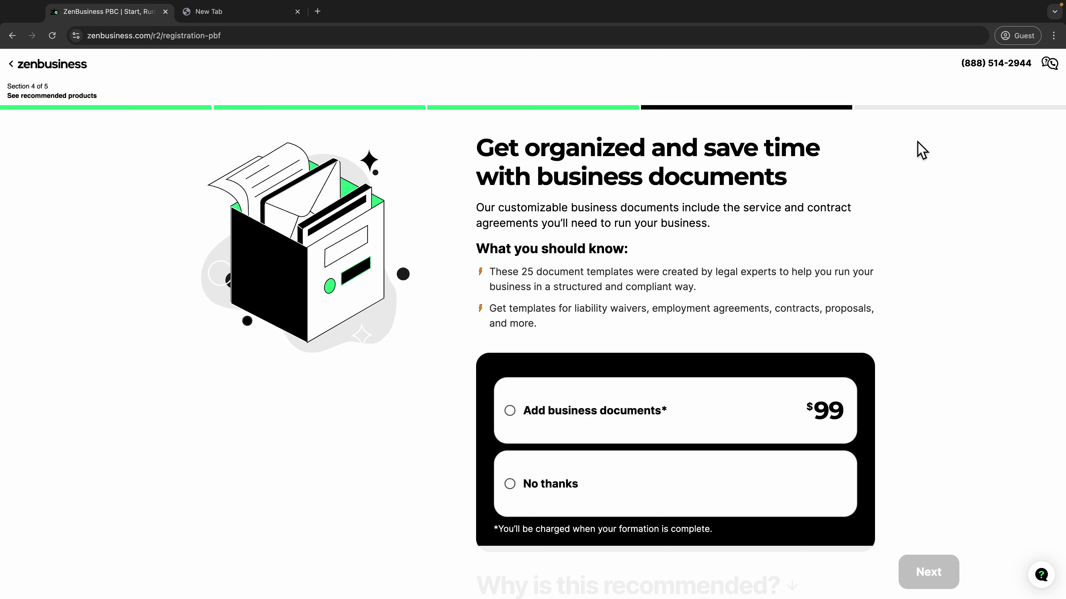
scroll(806, 243, down, 4)
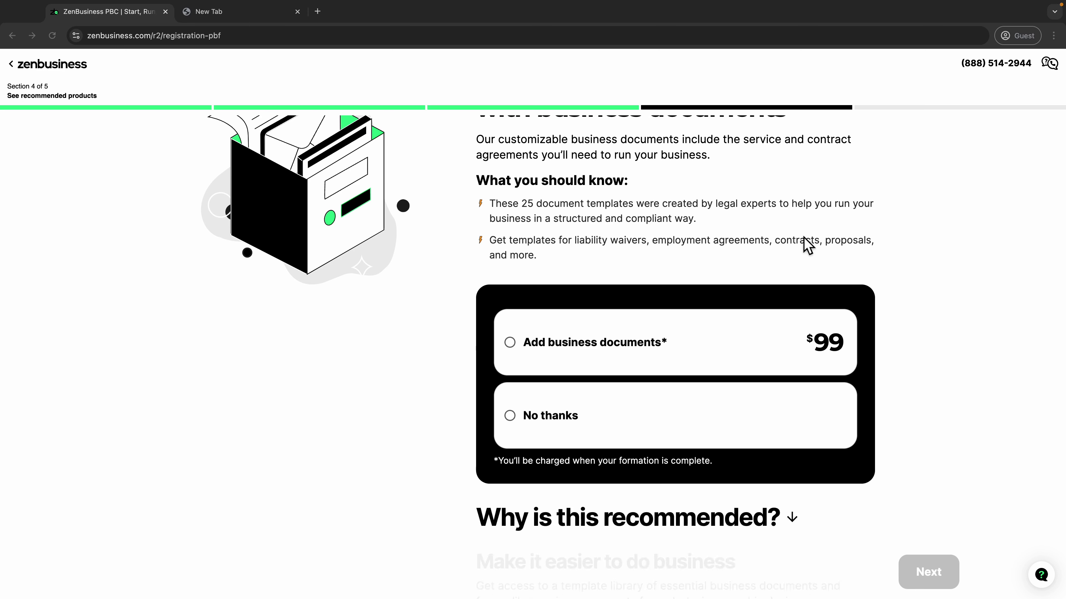
click(561, 338)
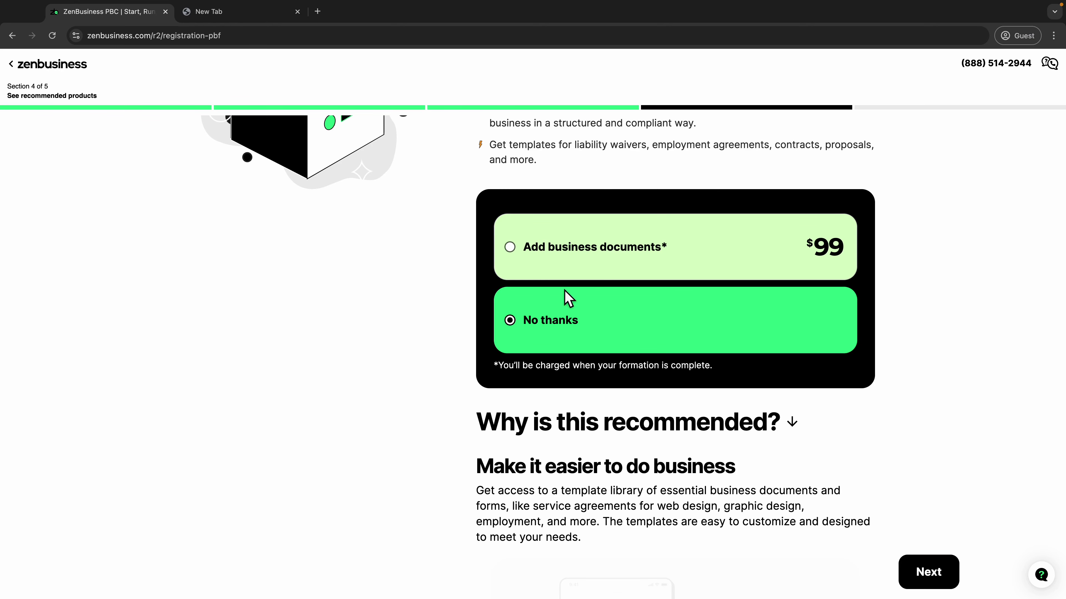
scroll(566, 298, down, 10)
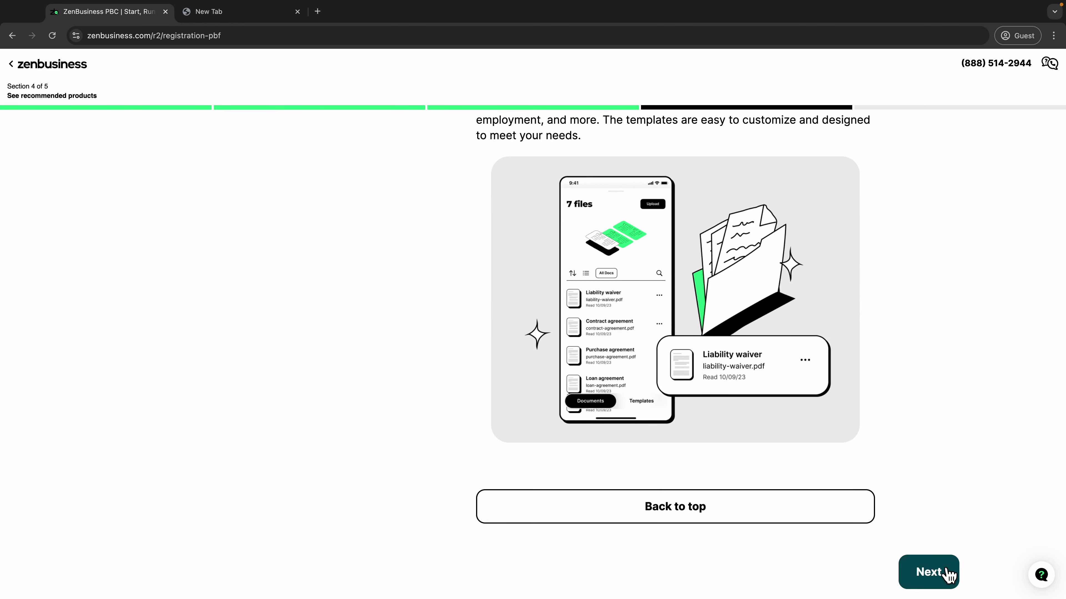